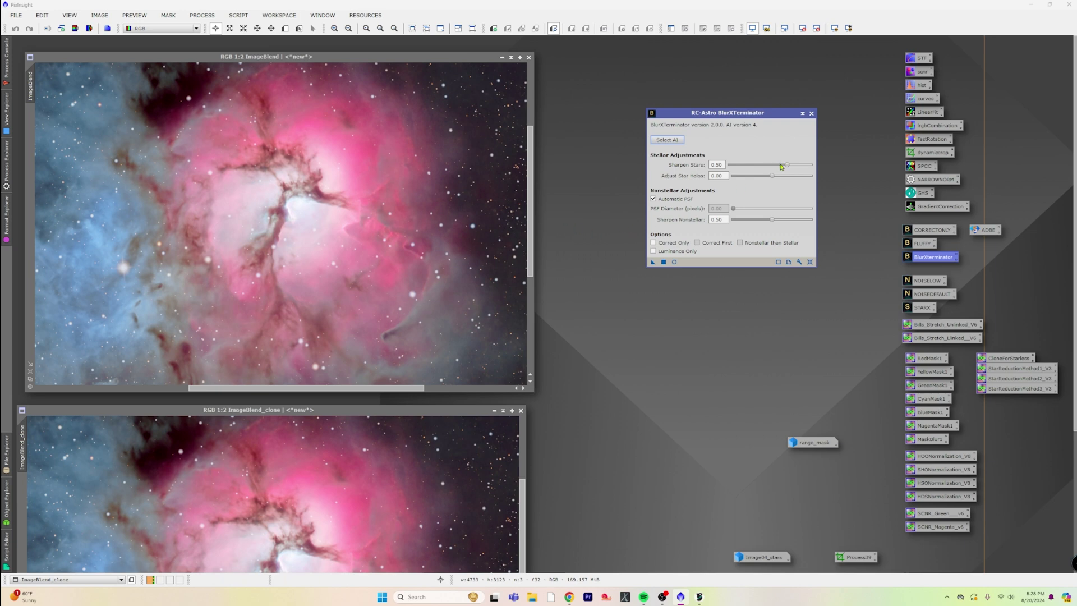
Set Sharpen Stars to 0.00 and Sharpen Nonstellar to 0.90, then apply BlurXTerminator to ImageBlend.
drag(786, 165, 708, 167)
drag(773, 223, 797, 225)
drag(652, 263, 365, 209)
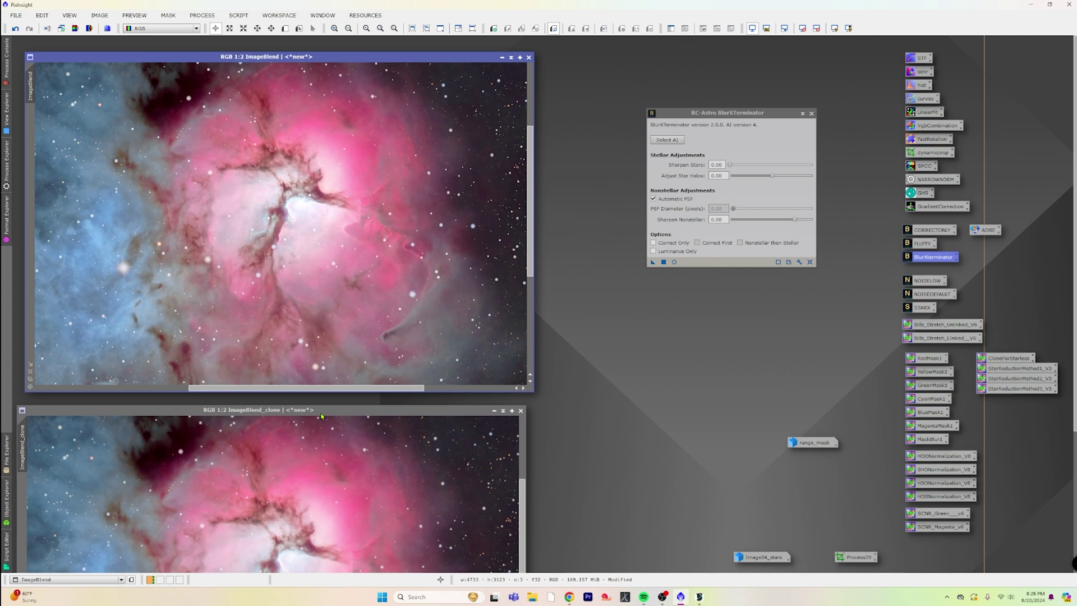
Place the clone window beside ImageBlend and move the BlurXTerminator dialog down out of the way.
drag(322, 416, 831, 59)
mouse_move(768, 114)
mouse_down()
mouse_move(655, 283)
mouse_move(517, 429)
mouse_up()
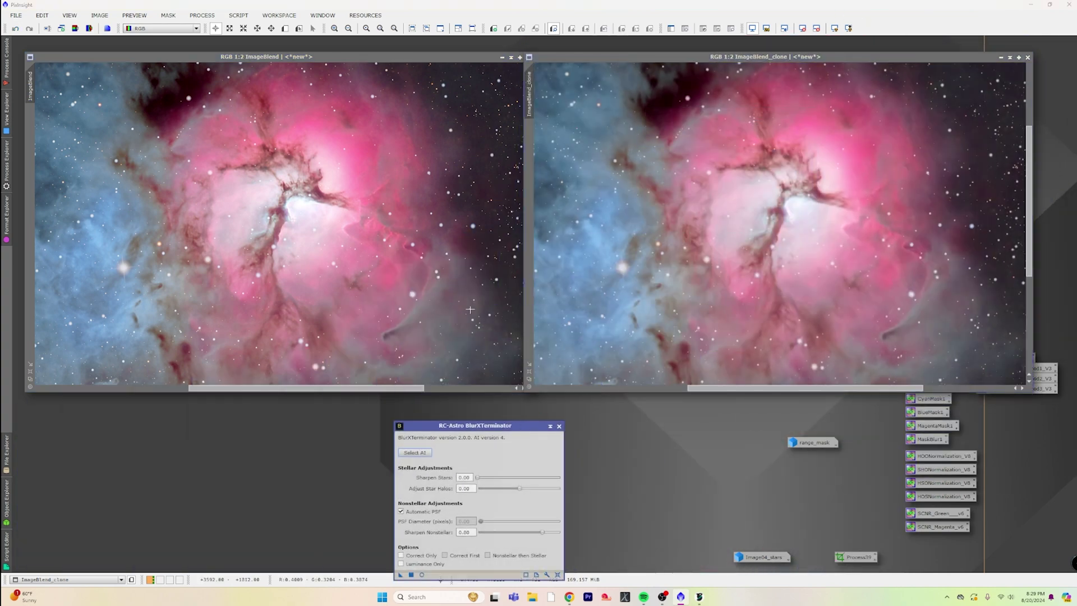
click(281, 208)
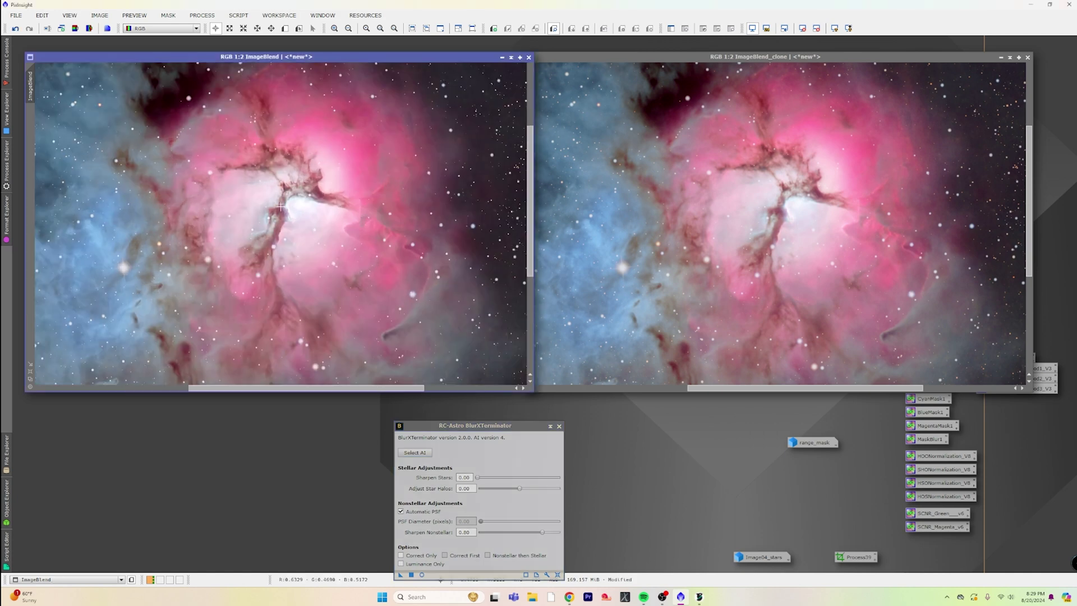
scroll(280, 208, up, 1)
Zoom both views to 1:1 and align them on the same central nebula region.
click(805, 225)
scroll(804, 225, up, 1)
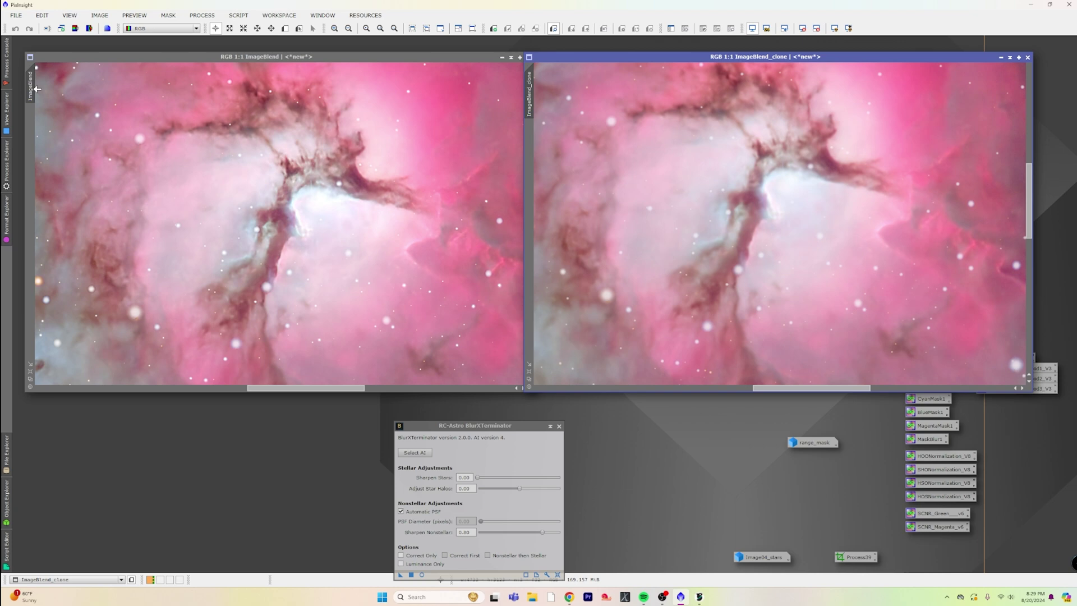
mouse_move(34, 89)
mouse_down()
mouse_move(474, 95)
mouse_move(543, 172)
mouse_move(268, 128)
mouse_move(5, 133)
mouse_move(39, 93)
mouse_up()
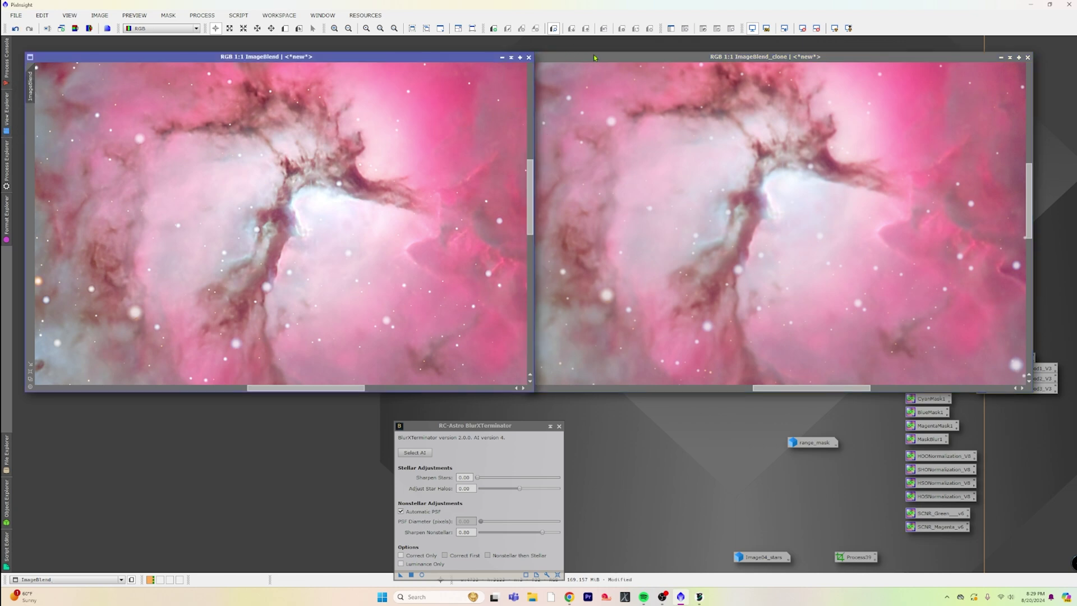
drag(595, 57, 611, 57)
mouse_move(31, 86)
mouse_down()
mouse_move(561, 94)
mouse_move(545, 88)
mouse_up()
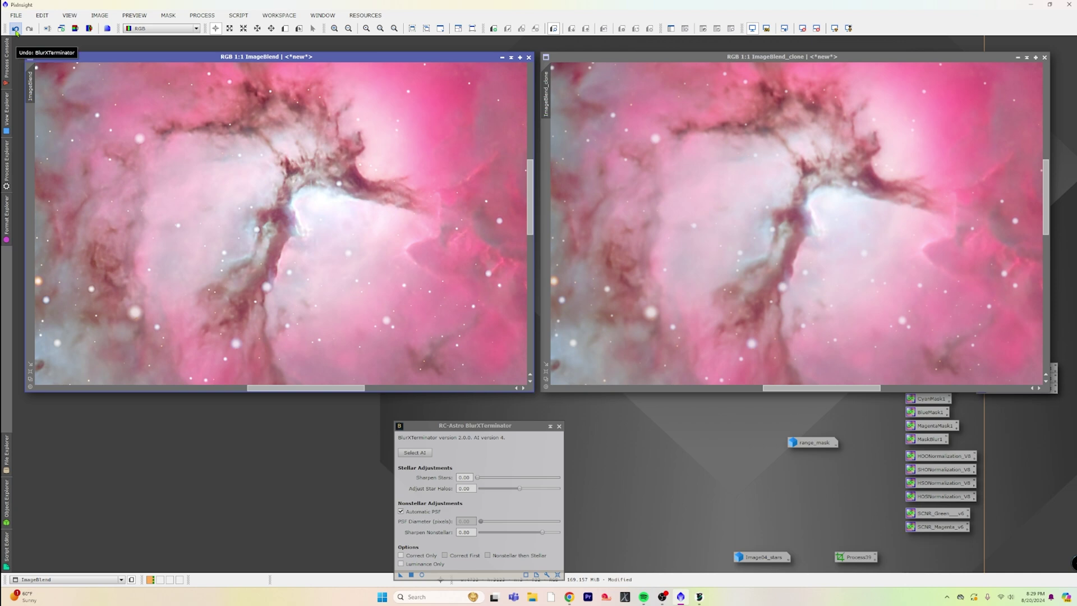
Compare before and after twice with Undo/Redo, then pan both views to the blue region.
click(16, 31)
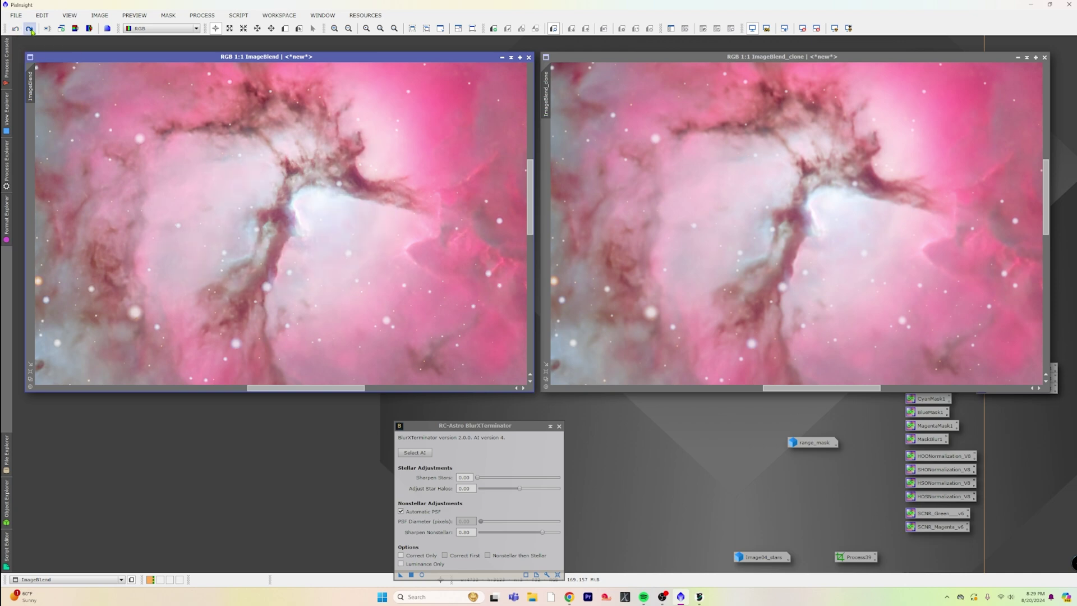
click(30, 30)
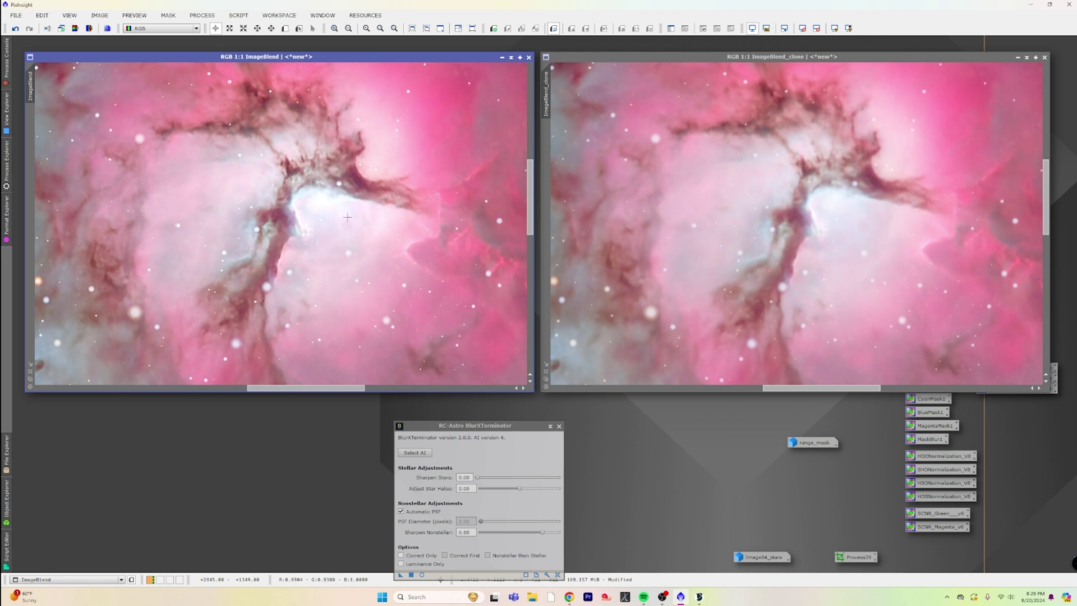
click(16, 29)
click(30, 29)
drag(303, 392, 204, 389)
drag(818, 388, 737, 389)
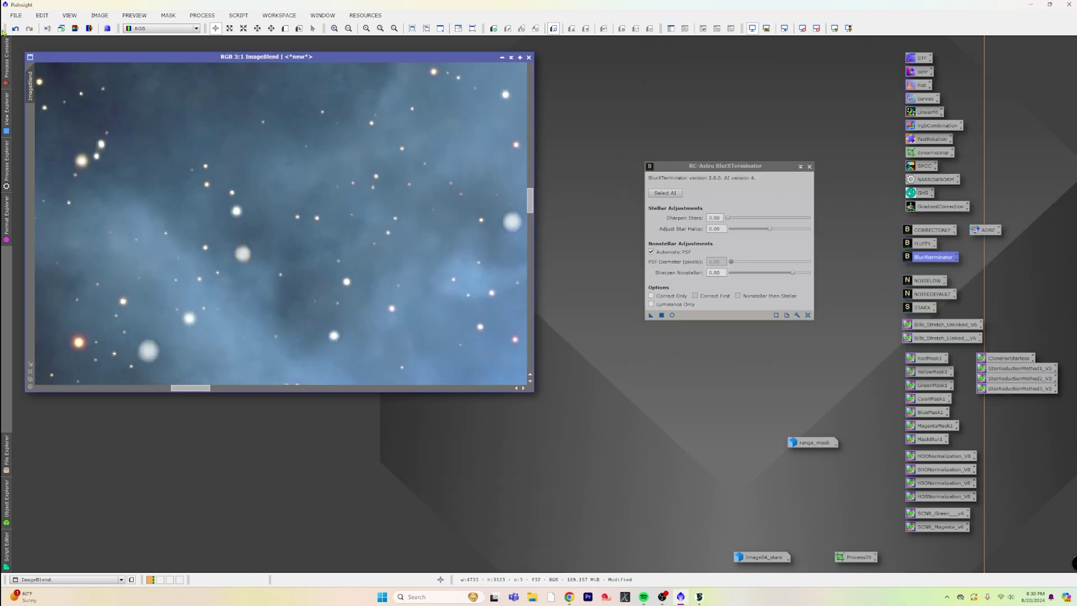
Compare the sharpening with Undo/Redo several times, ending on the unsharpened image.
click(15, 28)
click(26, 31)
click(17, 30)
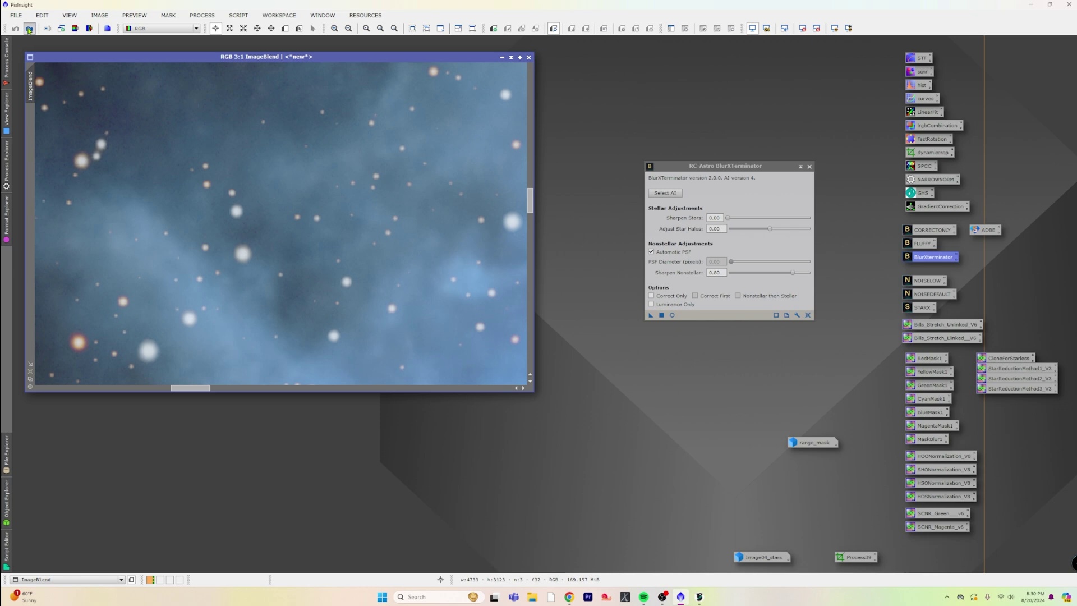
click(30, 29)
click(16, 29)
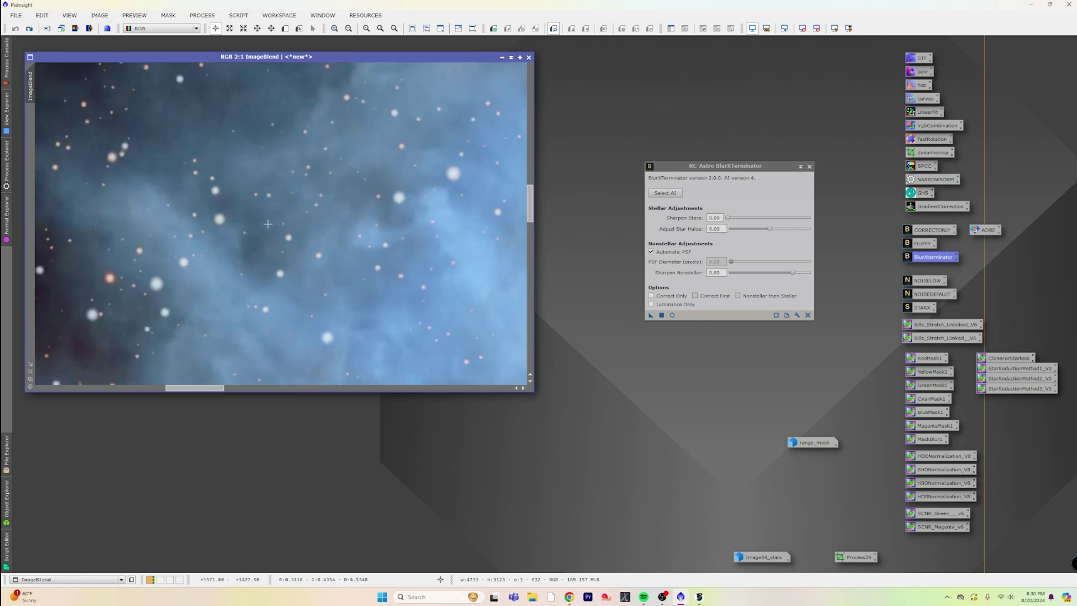
Zoom in and out around the nebula to inspect the unsharpened ImageBlend.
scroll(268, 224, down, 2)
scroll(281, 231, down, 1)
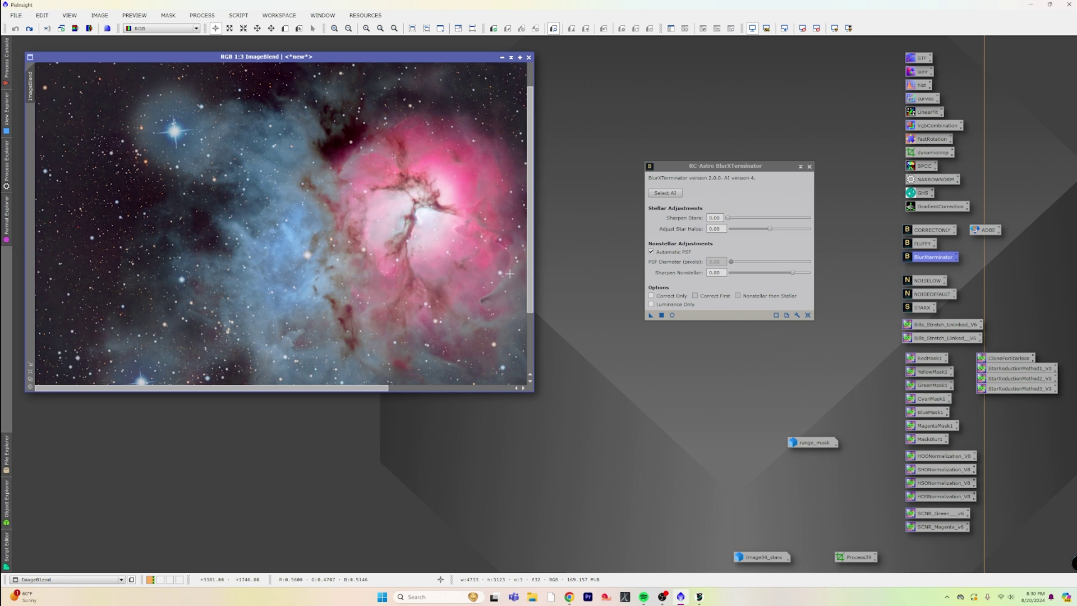
scroll(509, 274, down, 1)
scroll(398, 286, up, 3)
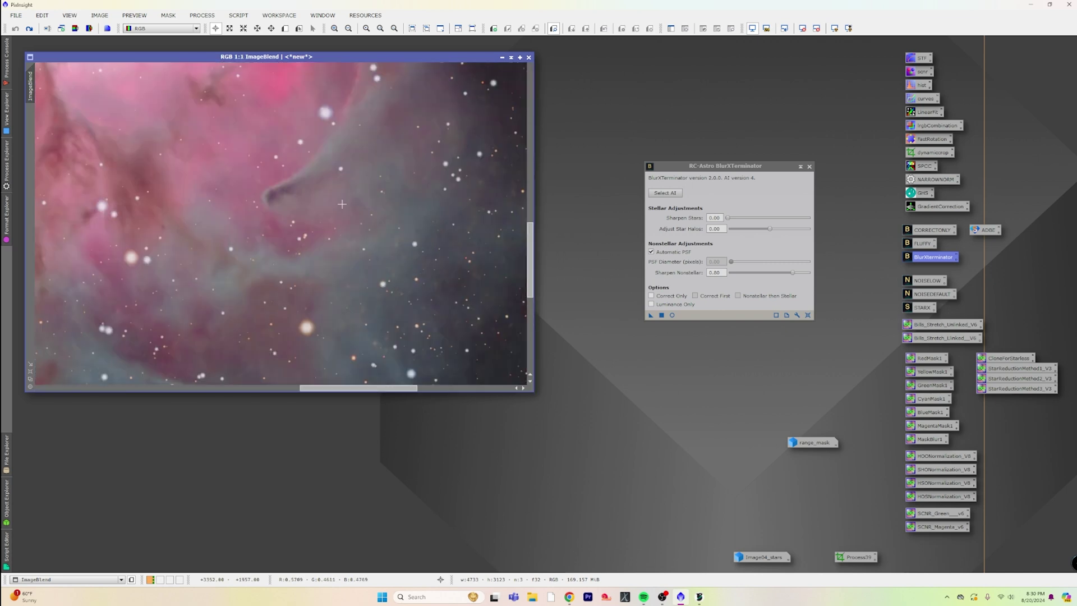
scroll(374, 245, up, 1)
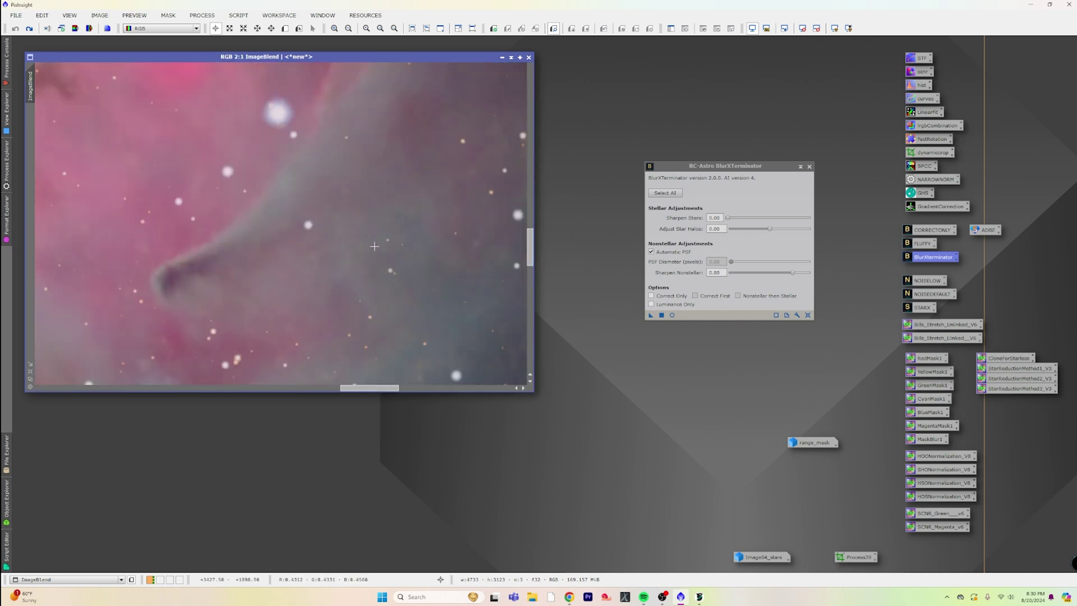
scroll(374, 246, down, 1)
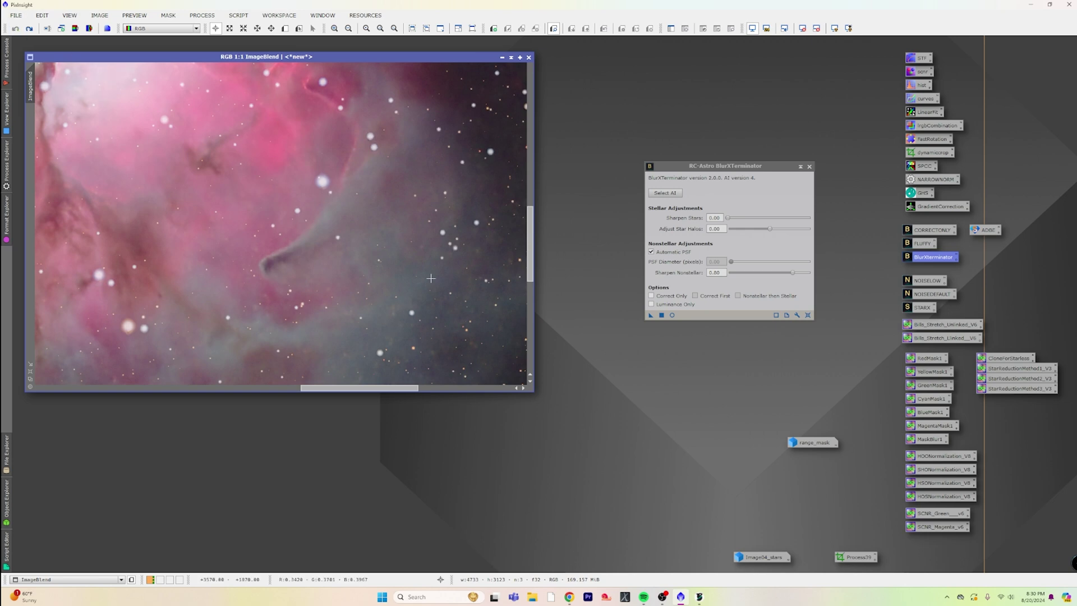
scroll(455, 303, down, 2)
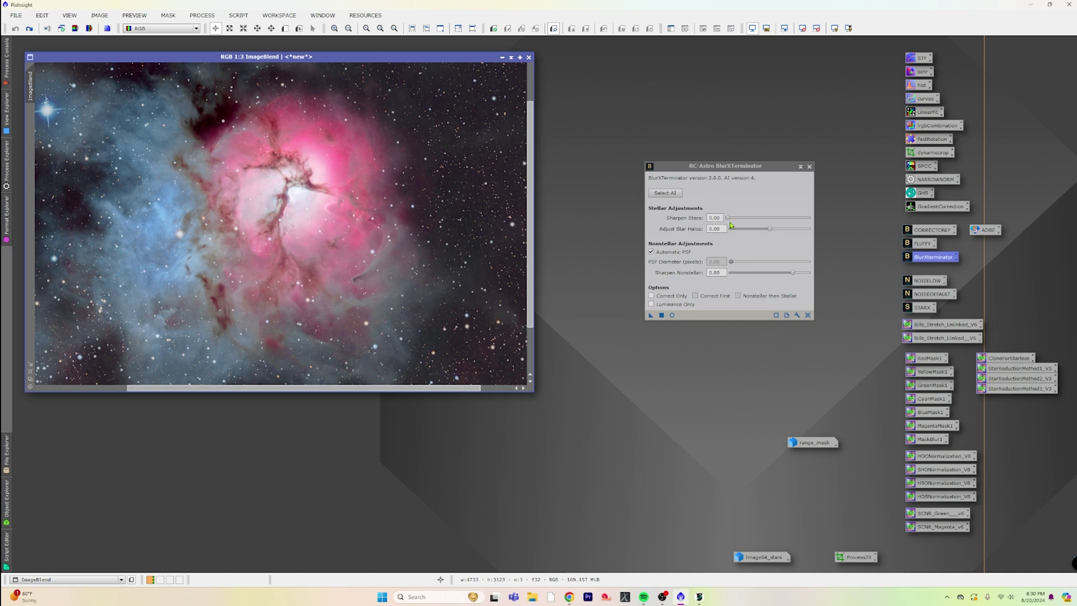
Set Adjust Star Halos to 0.15 and rerun BlurXTerminator on ImageBlend.
click(771, 229)
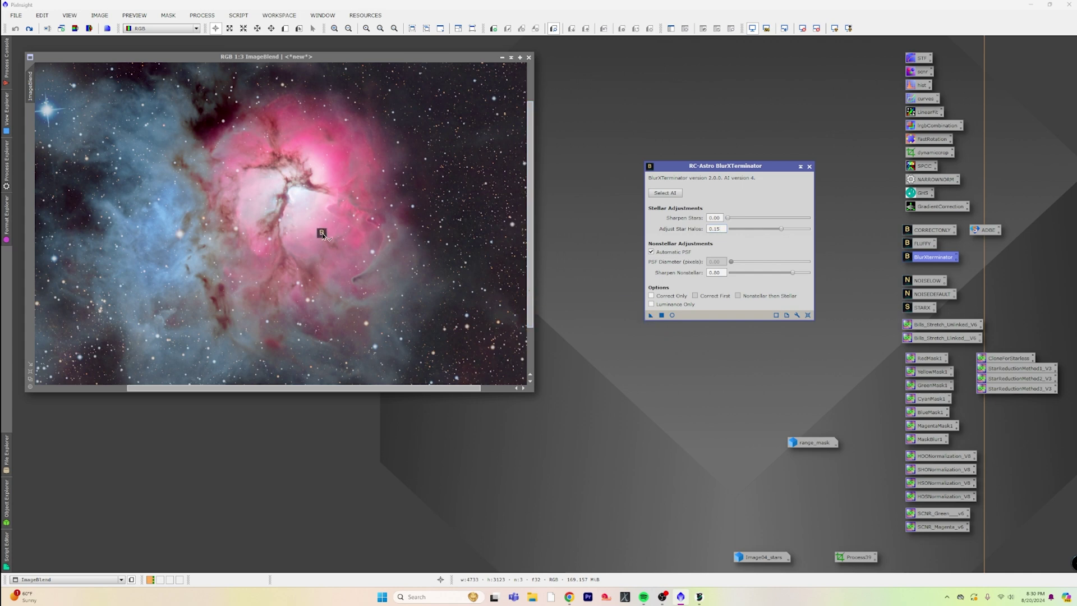
drag(322, 234, 326, 236)
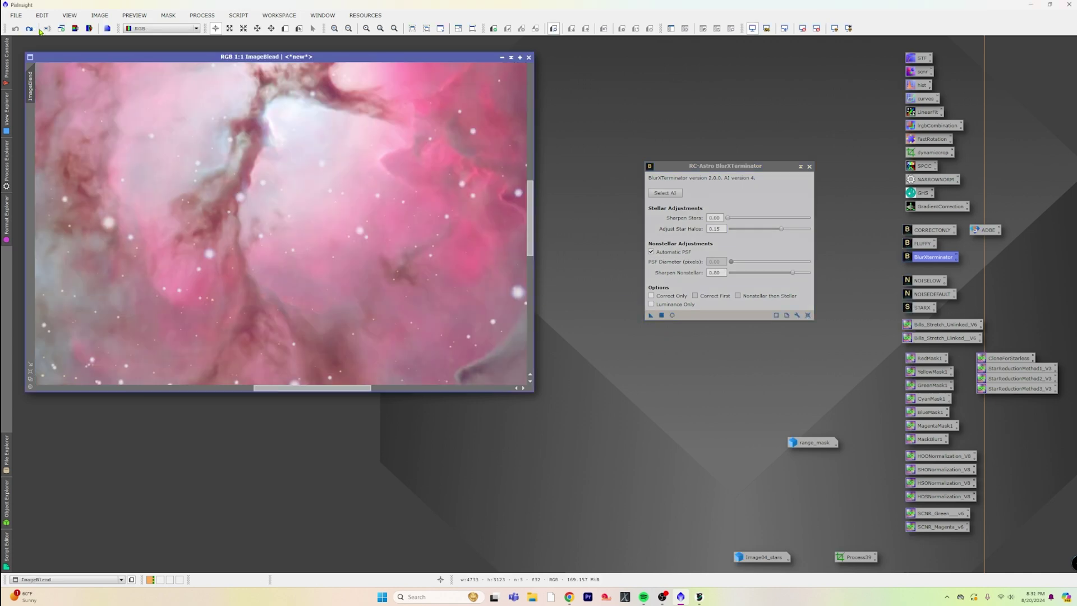
click(29, 28)
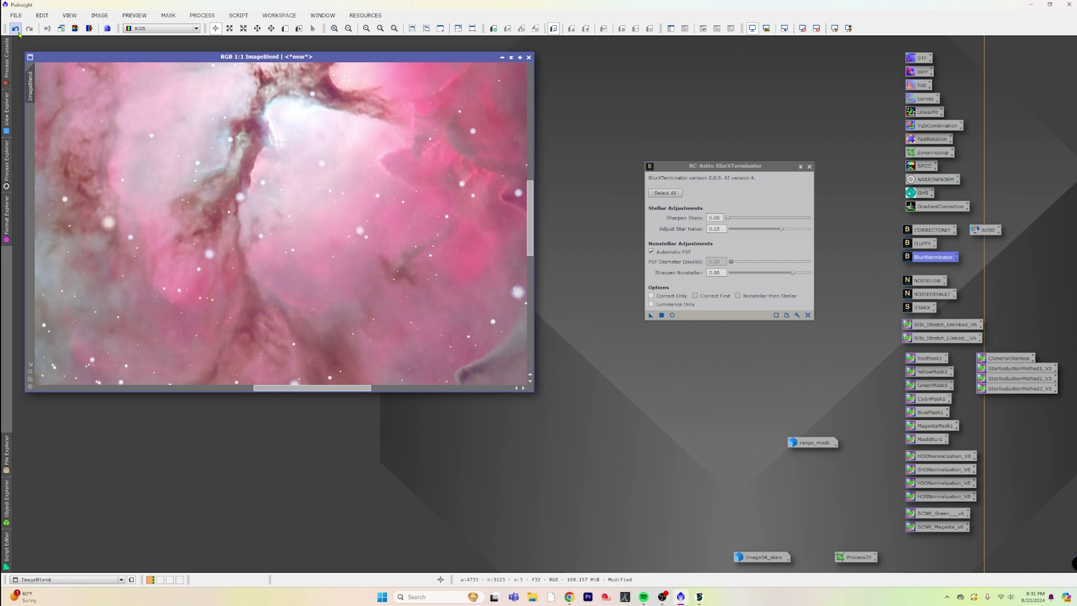
Compare the new result three times with Undo/Redo, ending on the unsharpened image.
click(18, 31)
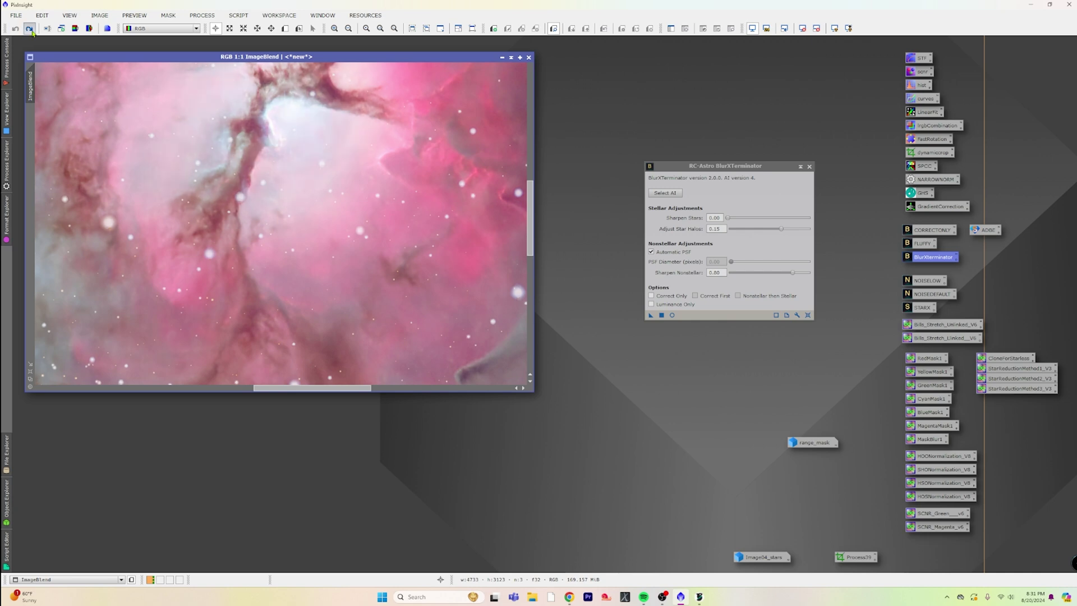
click(31, 32)
click(19, 31)
click(30, 29)
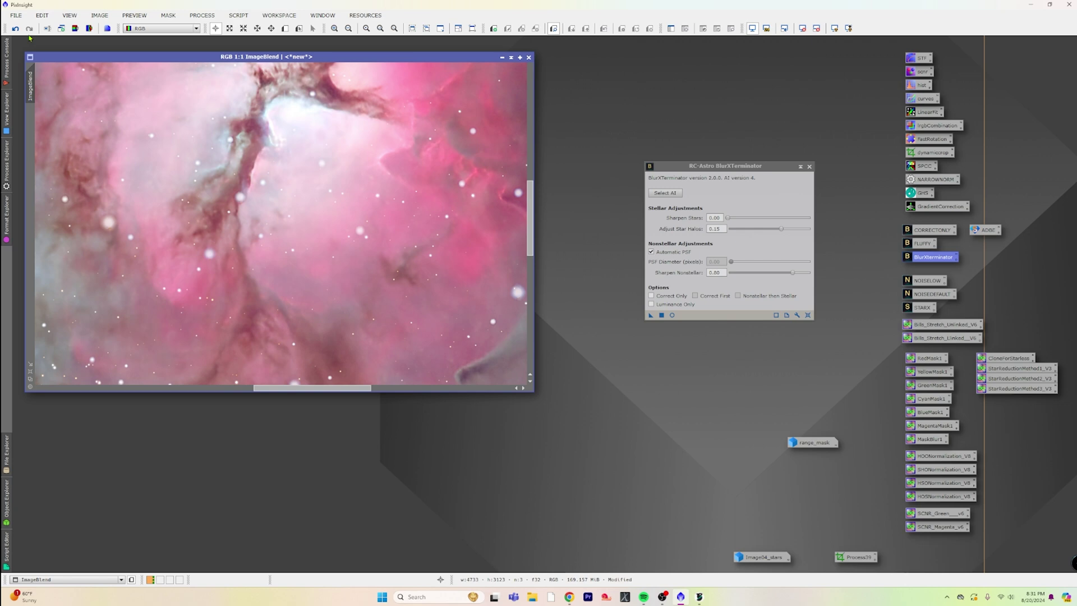
click(17, 31)
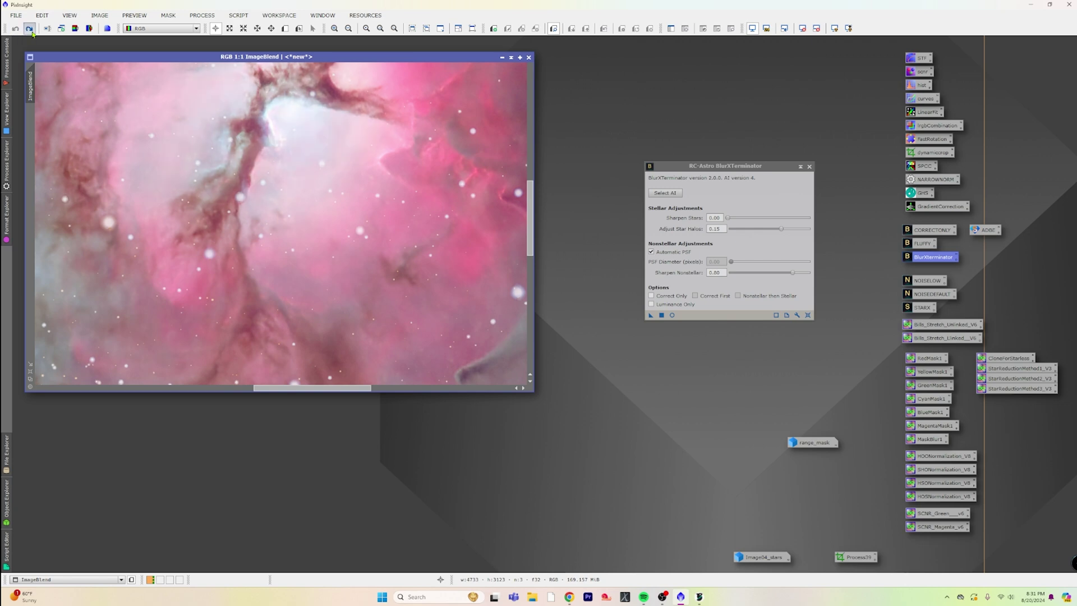
click(30, 29)
click(17, 29)
scroll(291, 215, down, 2)
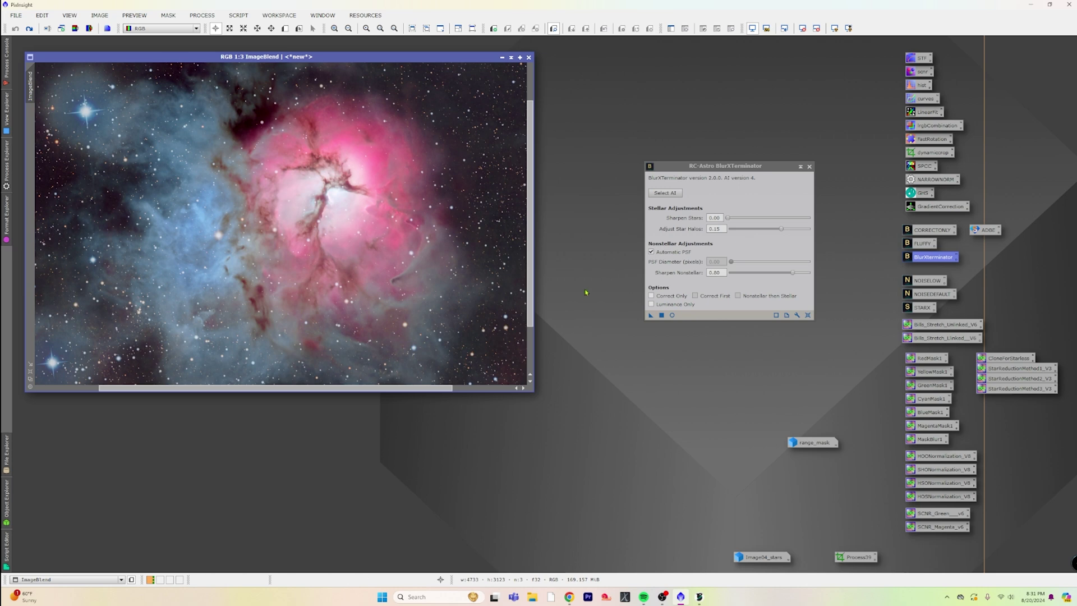
Close the BlurXTerminator dialog and enlarge ImageBlend to show the whole Trifid Nebula.
click(810, 167)
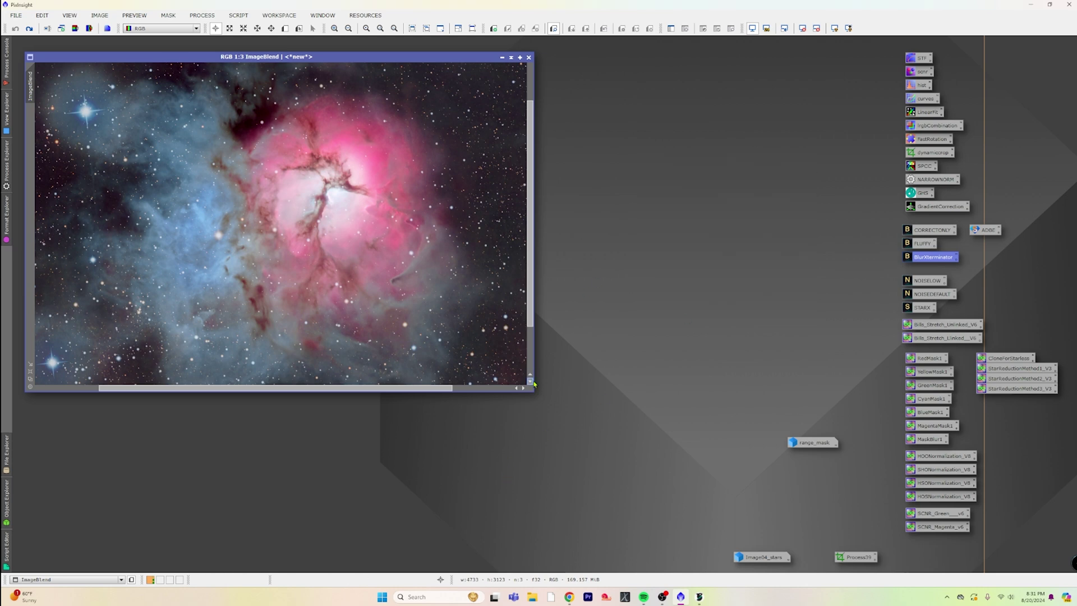
drag(533, 390, 741, 514)
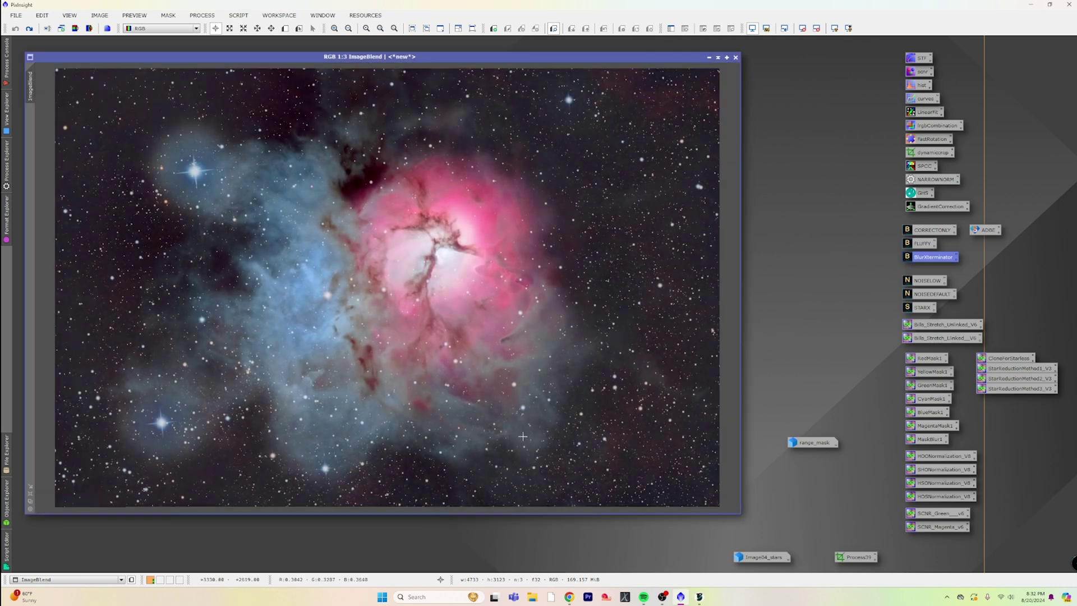